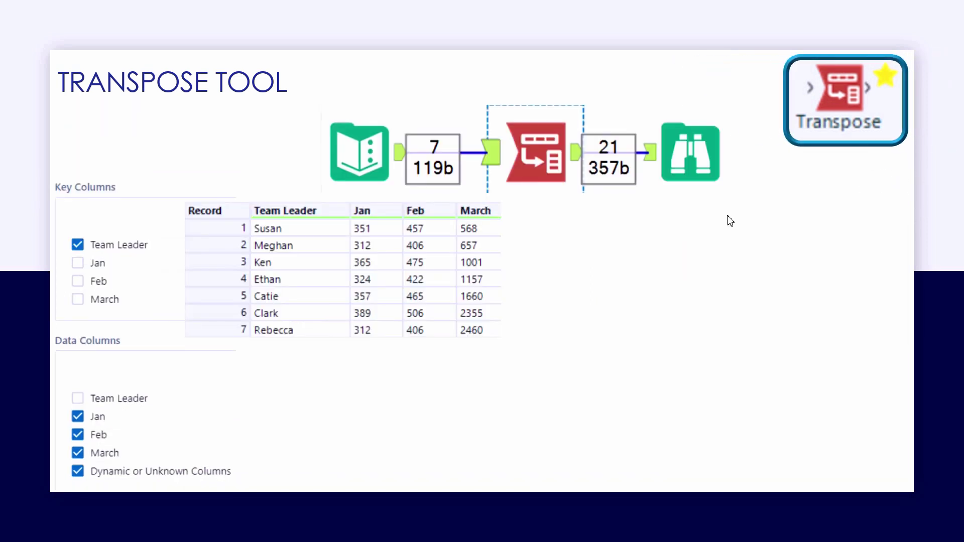
# Step: Advance the slide to highlight the Key and Data Columns and reveal the transposed Team Leader/Name/Value table
pyautogui.click(326, 213)
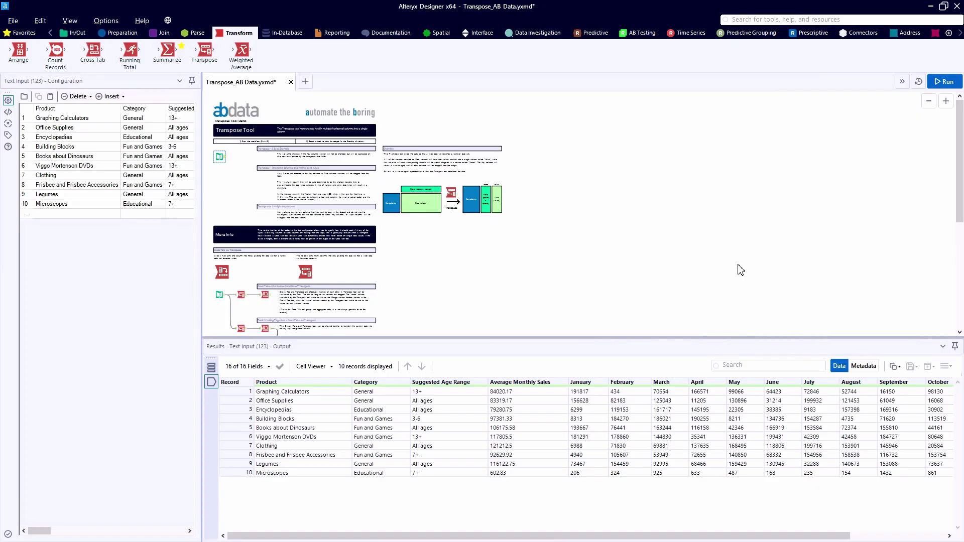
# Step: Select the Text Input tool to display the product sales input table (10 records, 16 fields)
pyautogui.moveTo(204, 50)
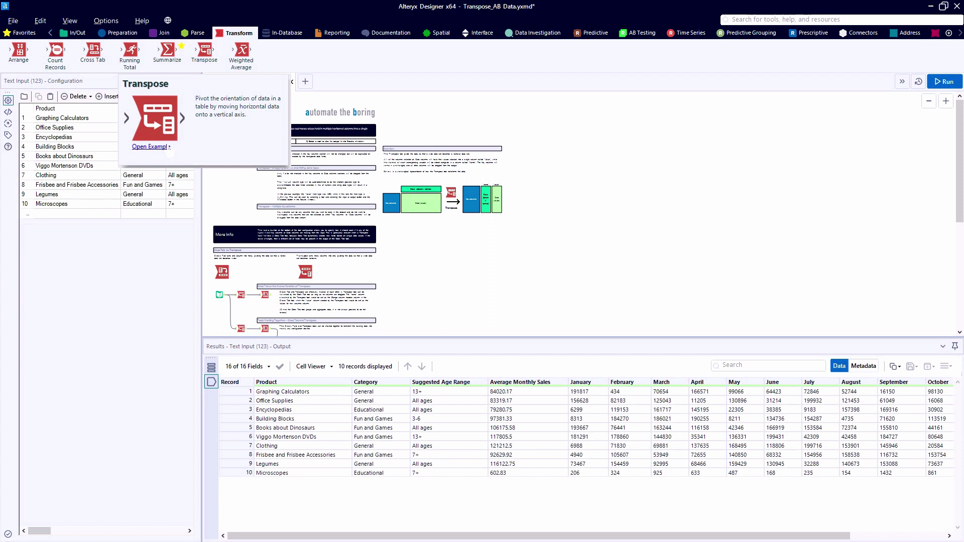
pyautogui.click(170, 146)
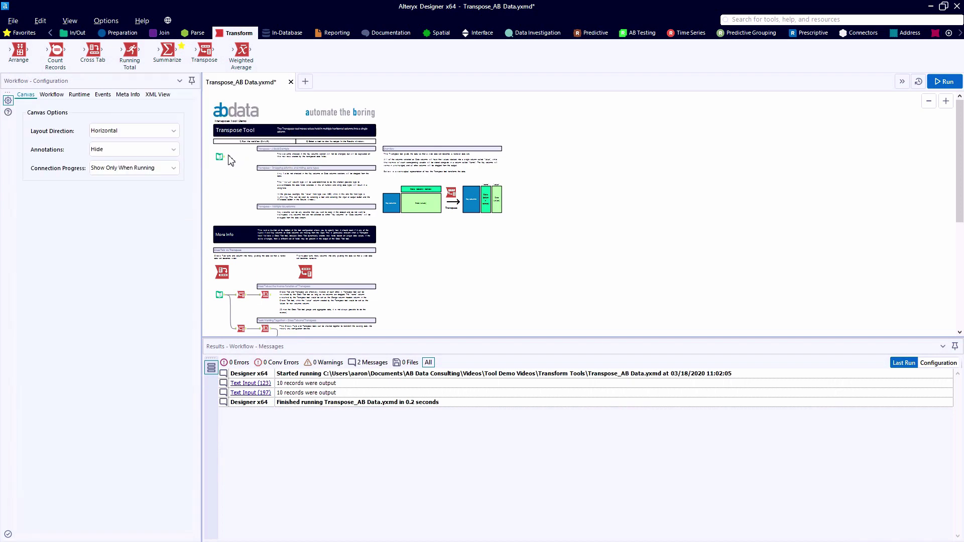
pyautogui.click(220, 156)
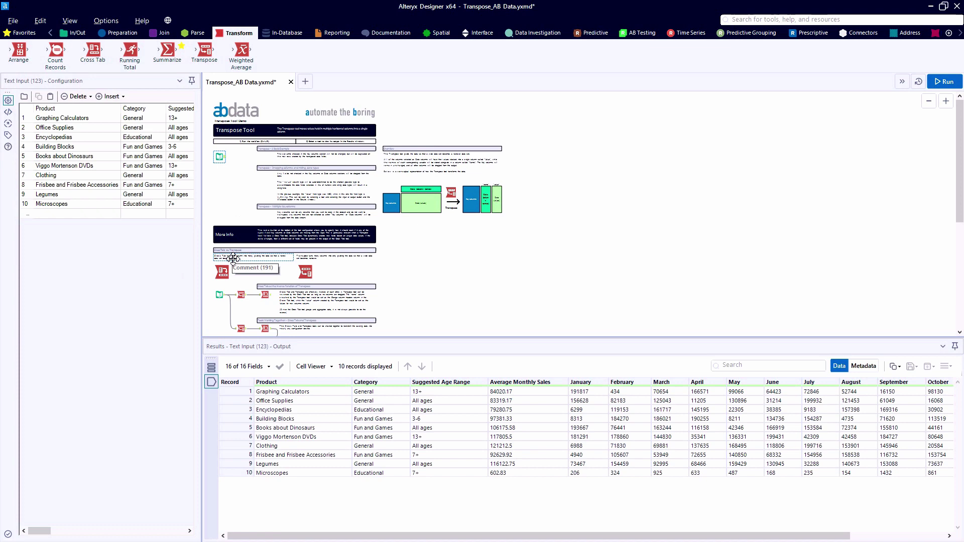
# Step: Bring the Basic Example diagram into view and point out its Name and Value output columns
pyautogui.scroll(5, 442, 189)
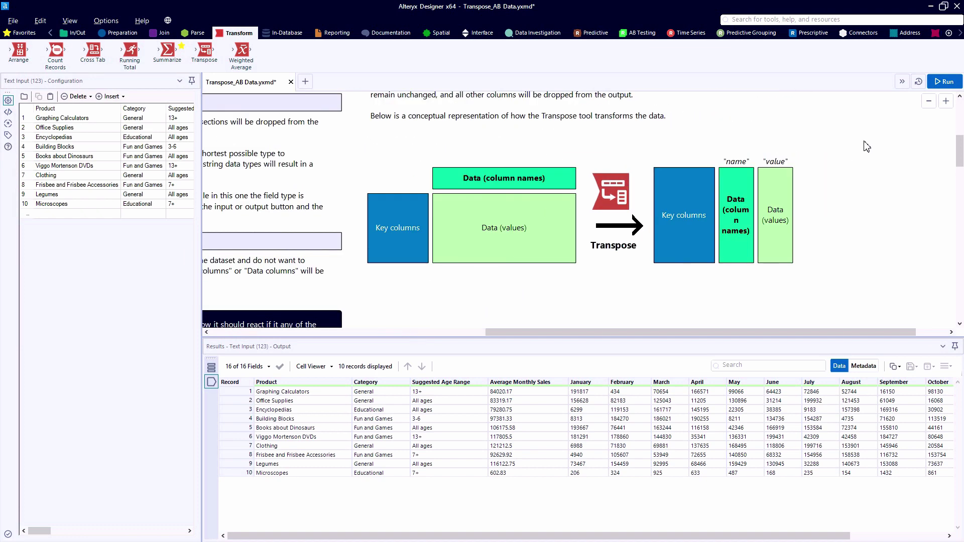
pyautogui.scroll(1, 848, 158)
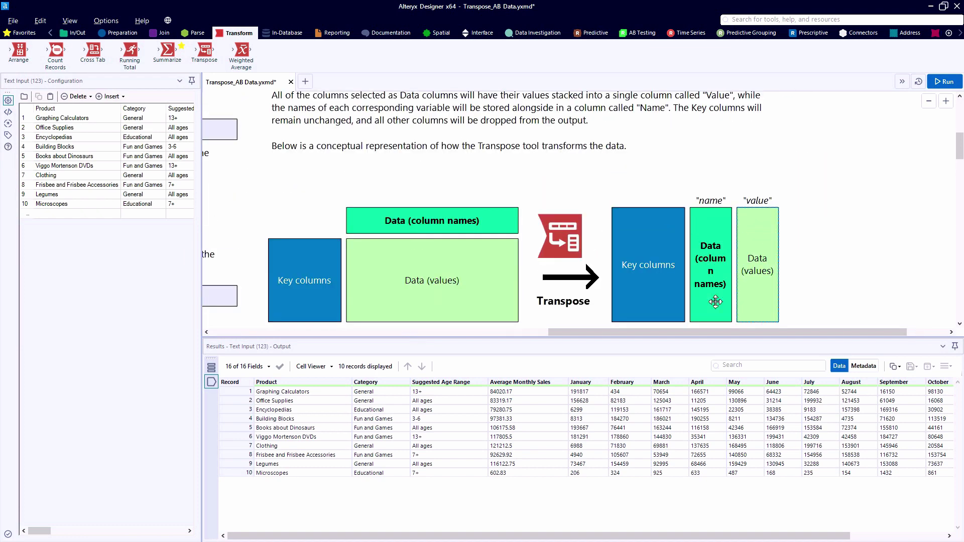
pyautogui.moveTo(666, 331); pyautogui.dragTo(693, 332)
pyautogui.click(664, 202)
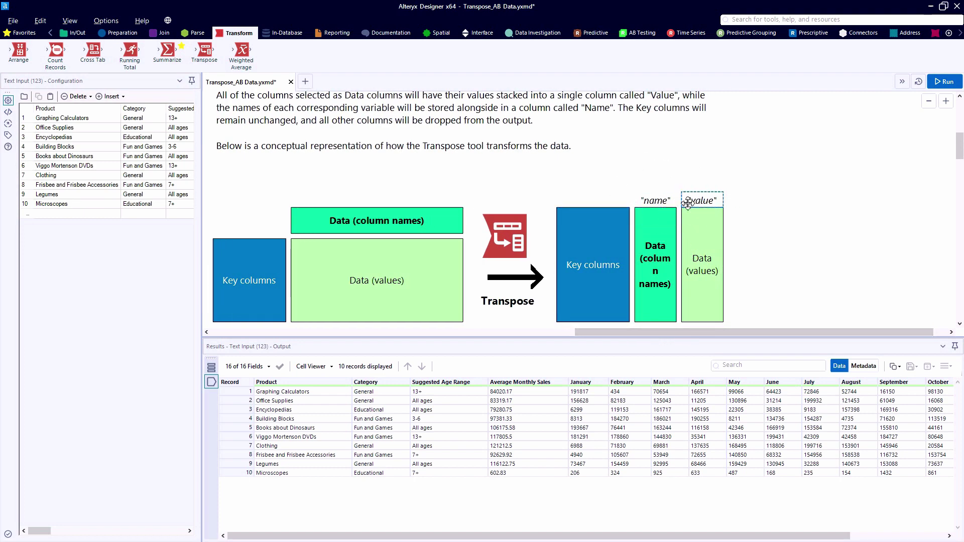
pyautogui.click(688, 202)
pyautogui.moveTo(610, 333); pyautogui.dragTo(262, 348)
pyautogui.scroll(3, 323, 251)
pyautogui.scroll(-1, 274, 273)
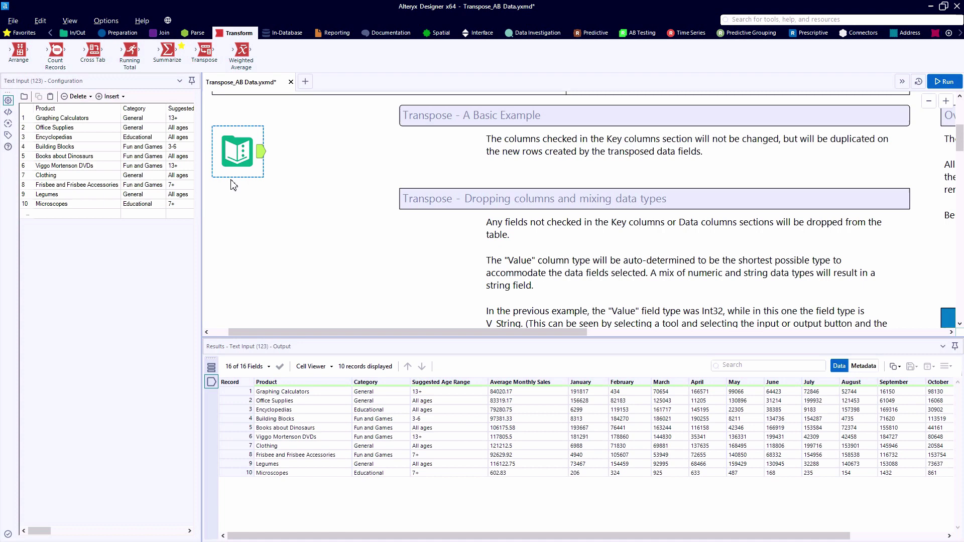
# Step: Add a Transpose tool after the product sales Text Input and run the workflow with Ctrl+R
pyautogui.moveTo(204, 52); pyautogui.dragTo(329, 148)
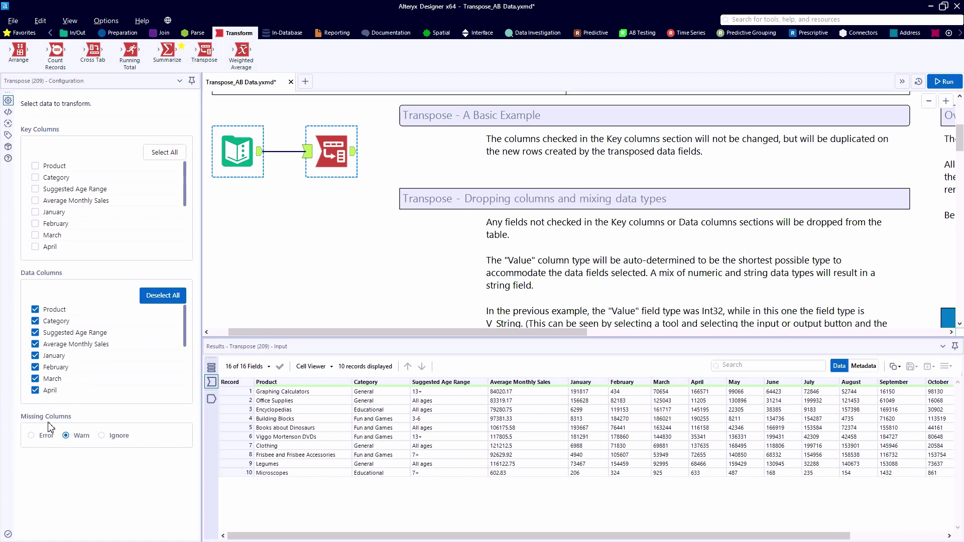
pyautogui.scroll(-3, 105, 352)
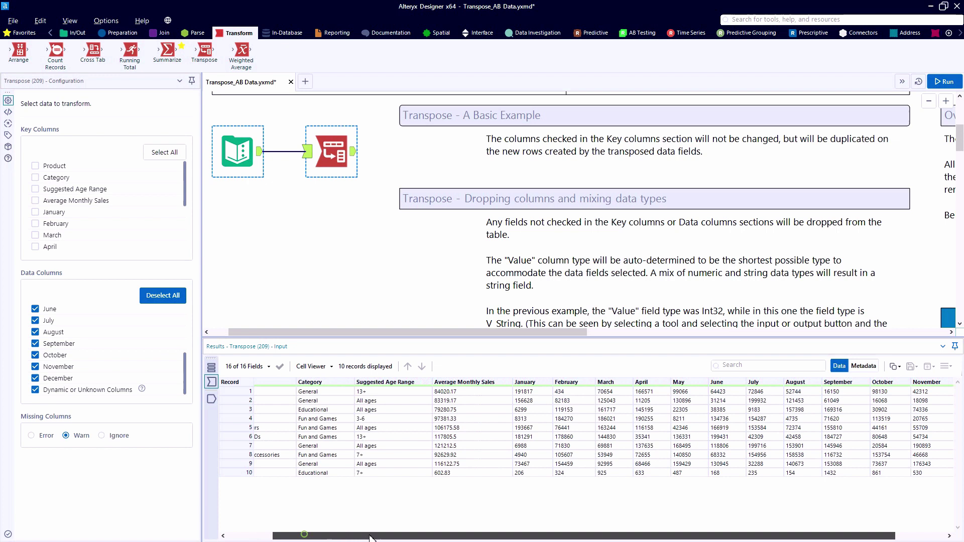
pyautogui.moveTo(305, 536); pyautogui.dragTo(399, 536)
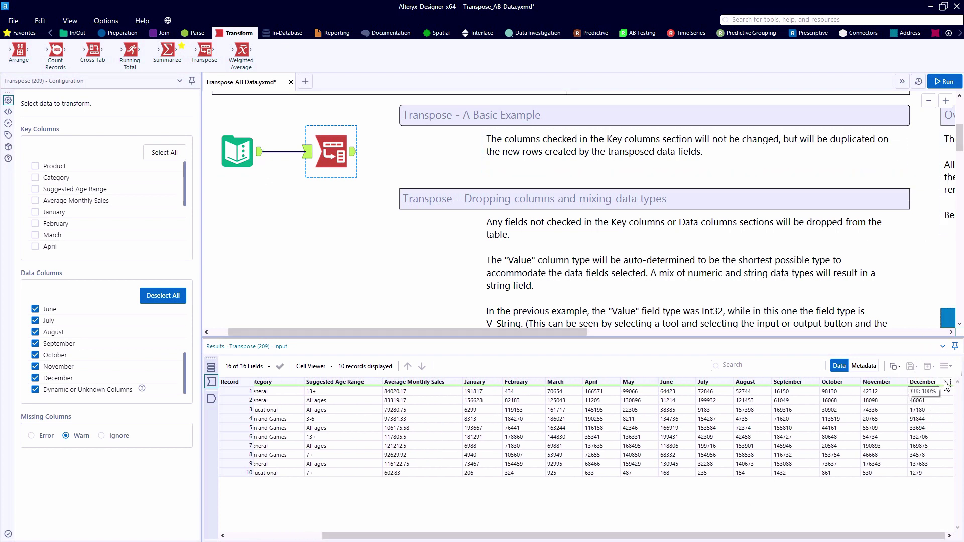
pyautogui.hotkey('ctrl', 'r')
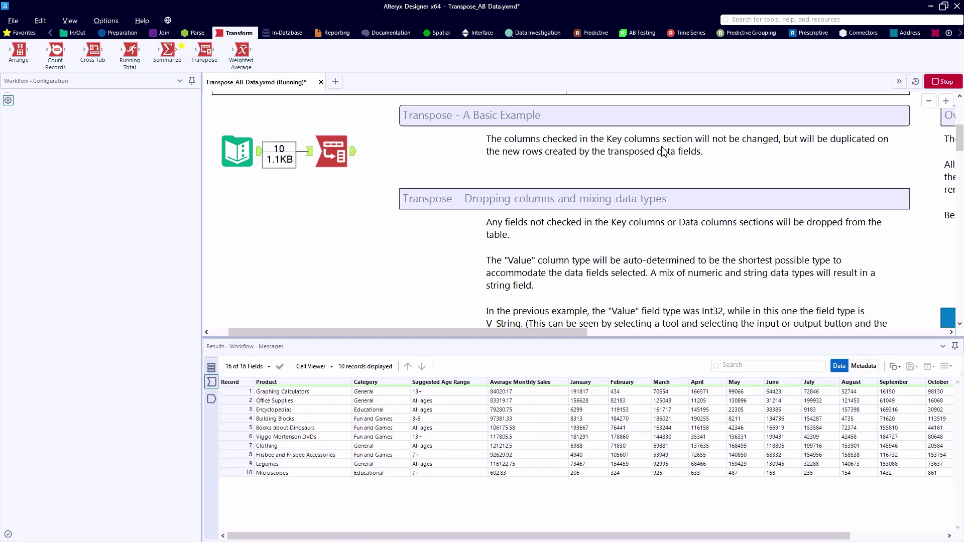
# Step: Compare the Transpose's 160 Name/Value output rows with the wide 16-field input data
pyautogui.click(355, 152)
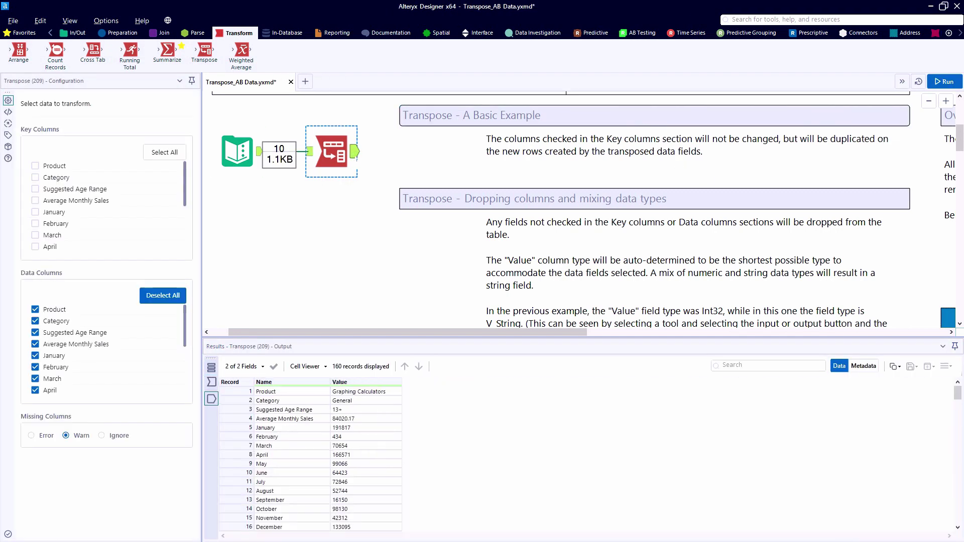
pyautogui.moveTo(331, 155); pyautogui.dragTo(342, 155)
pyautogui.click(318, 151)
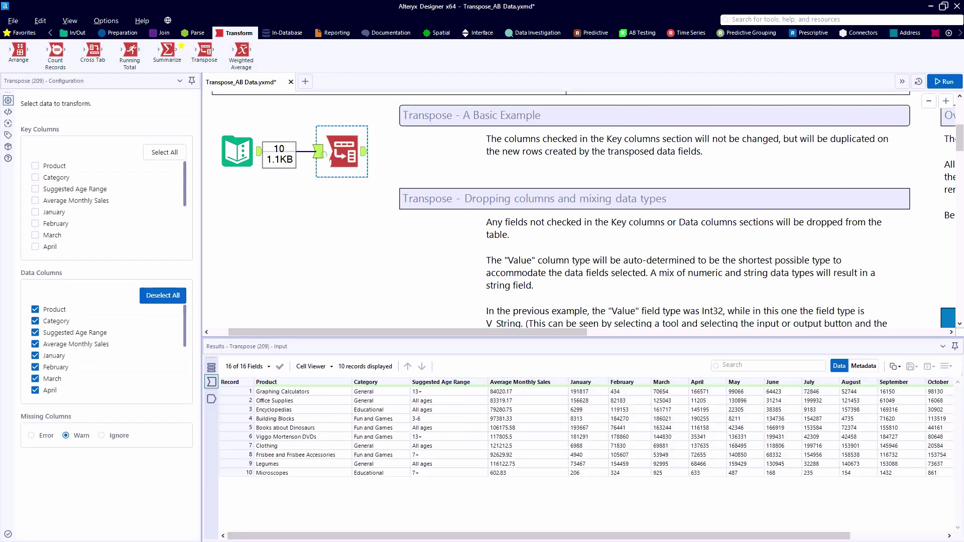
pyautogui.click(365, 151)
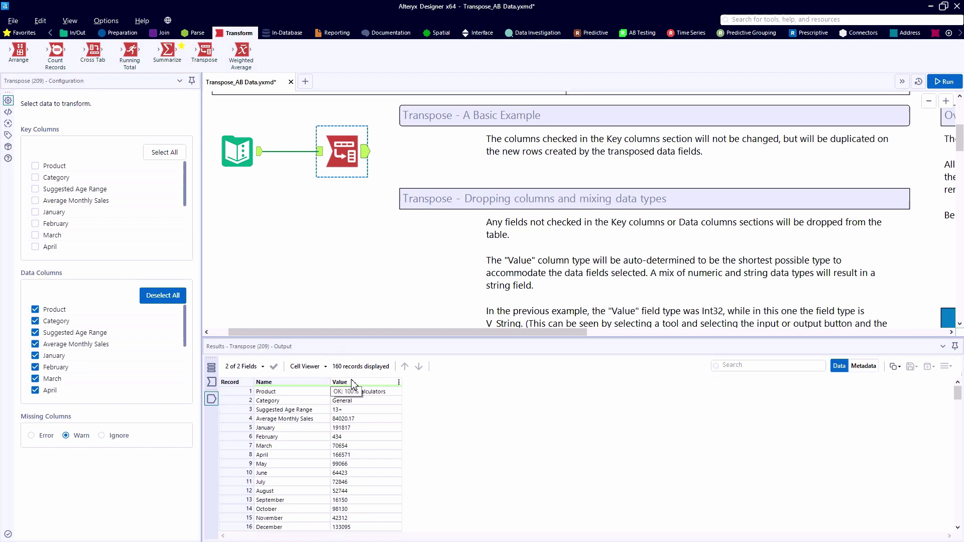
pyautogui.click(212, 384)
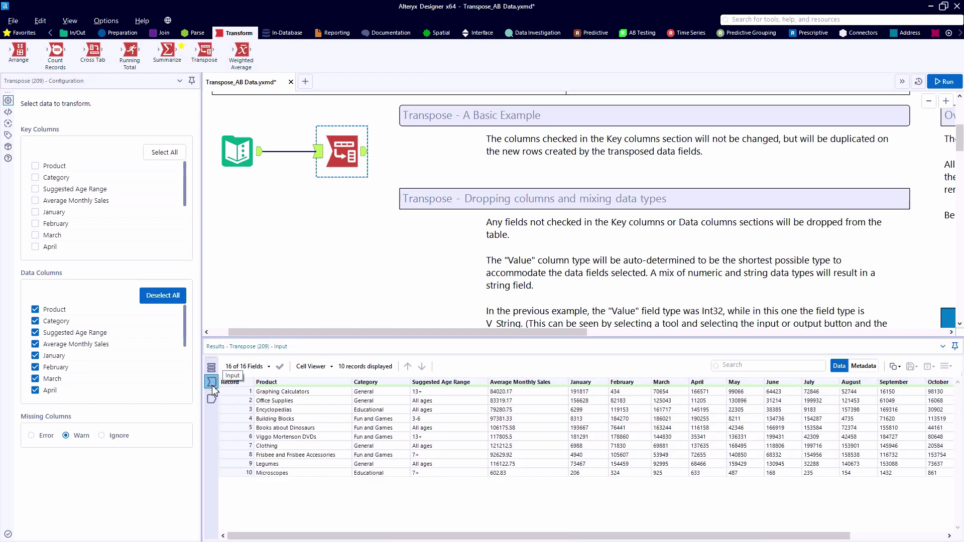
# Step: Make Product, Category, Suggested Age Range and Average Monthly Sales key columns and rerun
pyautogui.moveTo(255, 333); pyautogui.dragTo(281, 335)
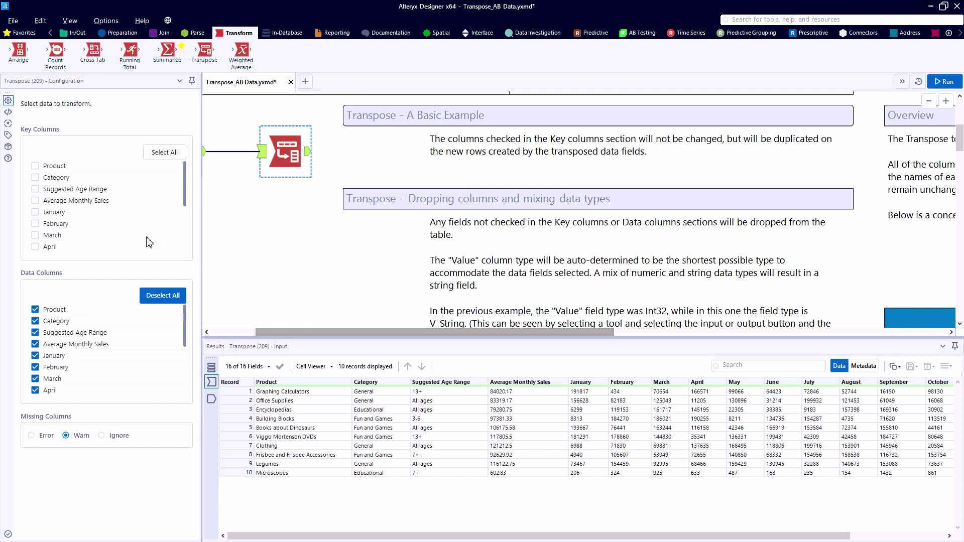
pyautogui.click(35, 165)
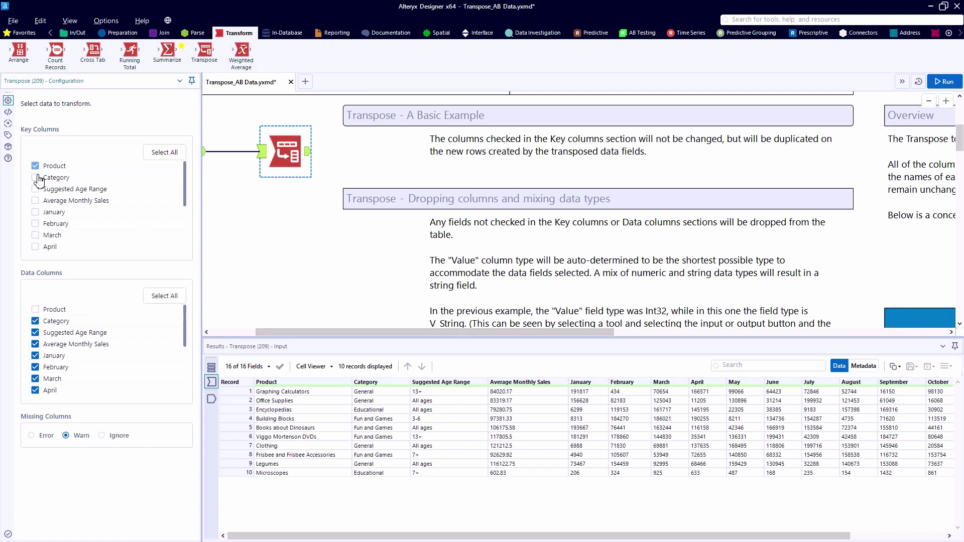
pyautogui.click(36, 178)
pyautogui.click(37, 189)
pyautogui.click(36, 201)
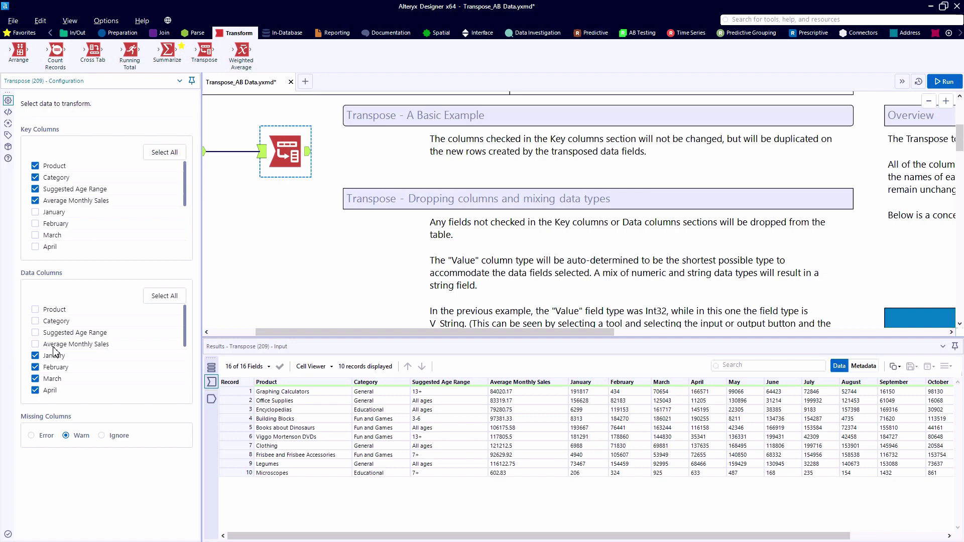
pyautogui.scroll(-5, 56, 354)
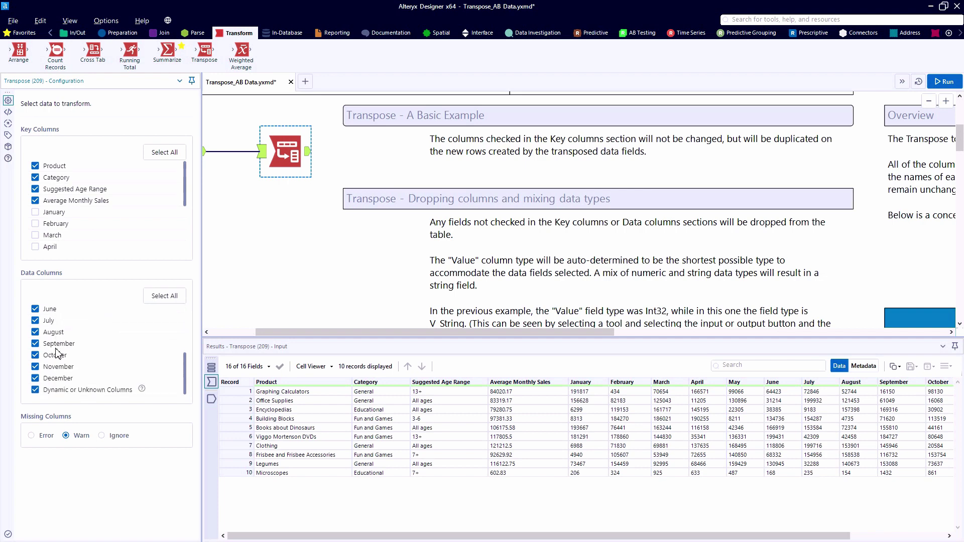
pyautogui.hotkey('ctrl', 'r')
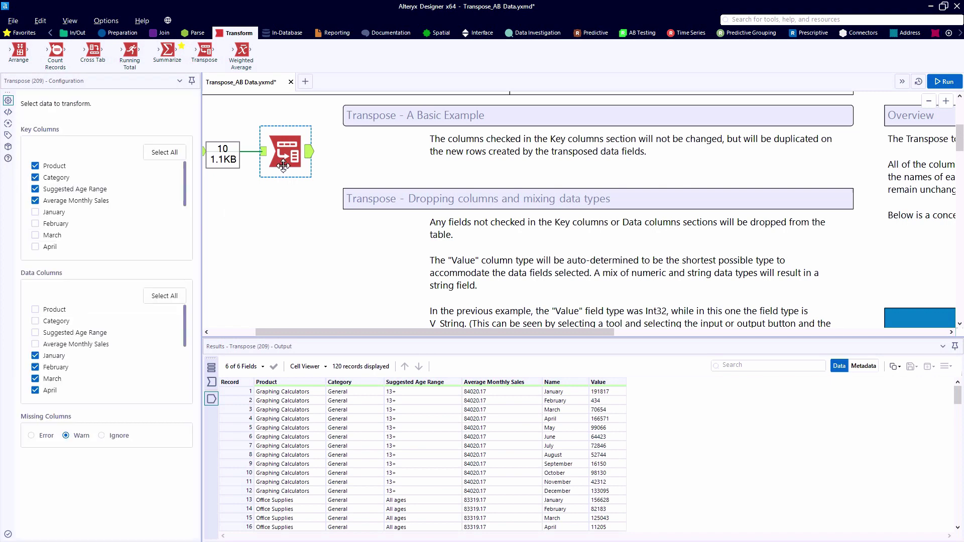
# Step: Add a Browse after the first Transpose, run, and review its 120-record month-by-month output
pyautogui.rightClick(283, 166)
pyautogui.click(338, 306)
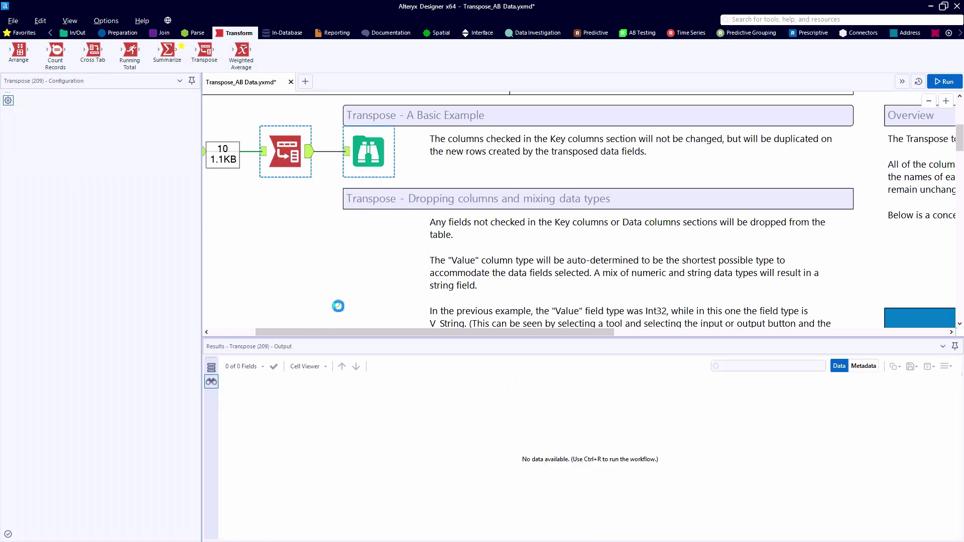
pyautogui.hotkey('ctrl', 'r')
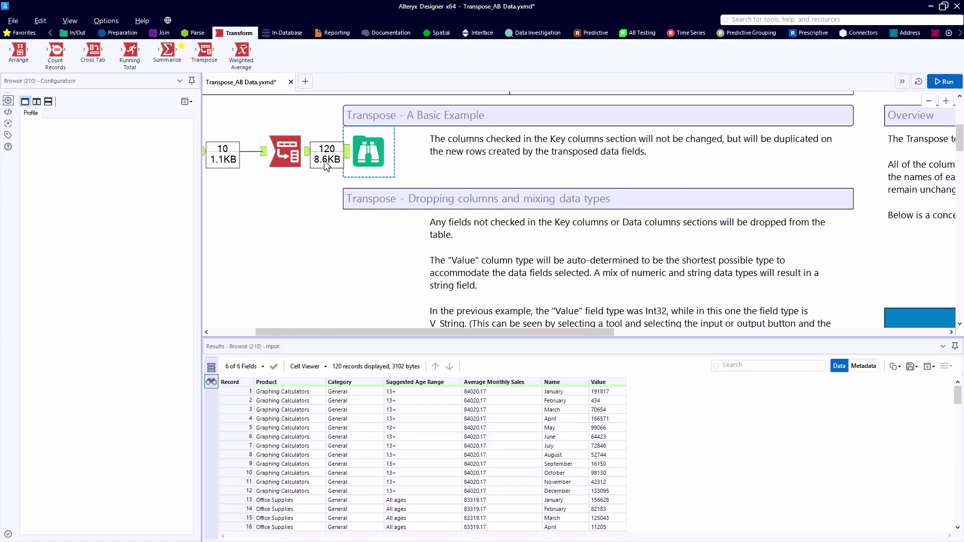
pyautogui.click(309, 152)
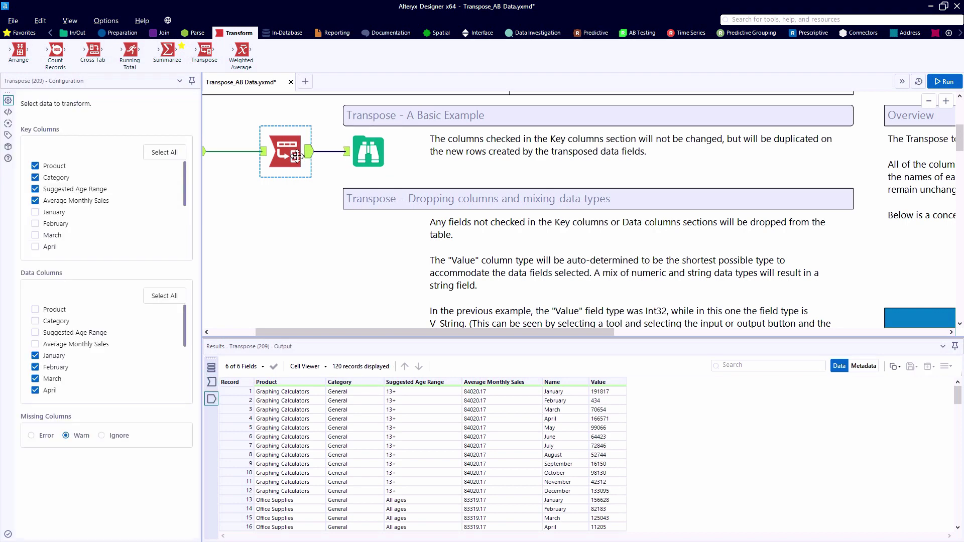
pyautogui.click(263, 152)
pyautogui.click(308, 151)
# Step: Add a second Transpose keyed on Product with Category among the data columns, and run it
pyautogui.moveTo(204, 60); pyautogui.dragTo(265, 246)
pyautogui.click(262, 244)
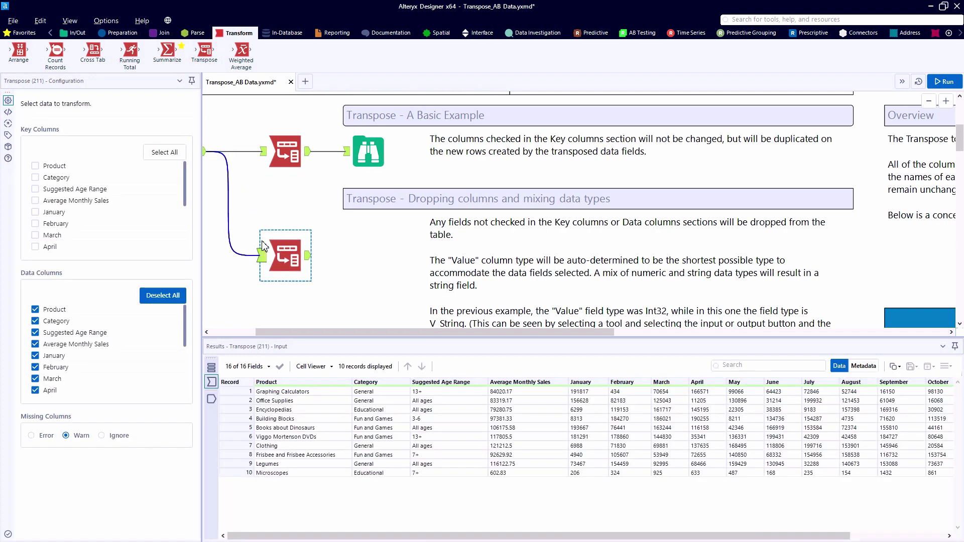
pyautogui.click(35, 166)
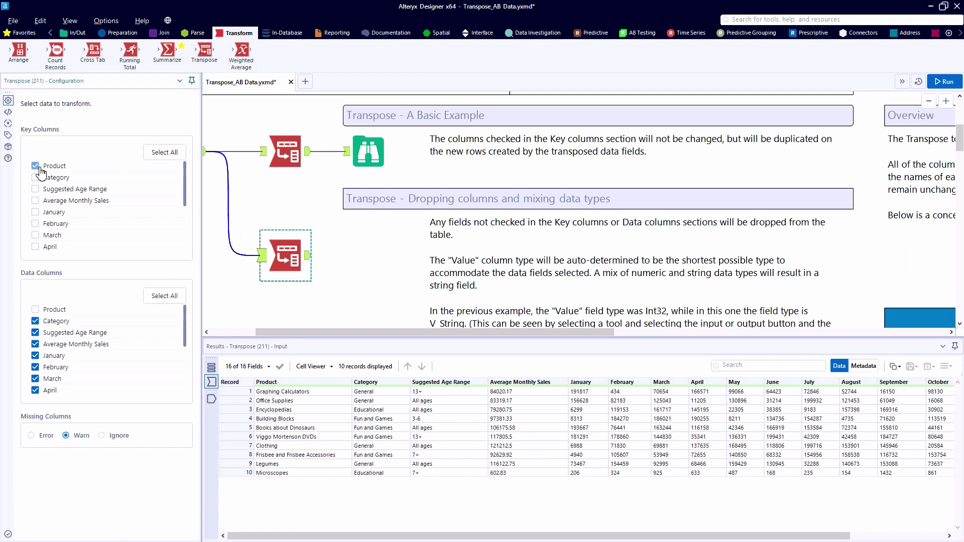
pyautogui.click(159, 298)
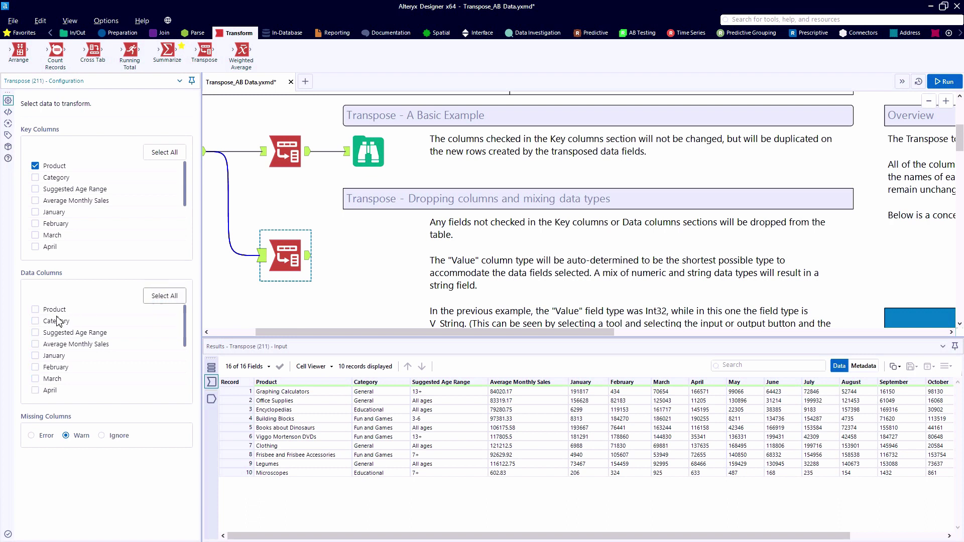
pyautogui.click(35, 322)
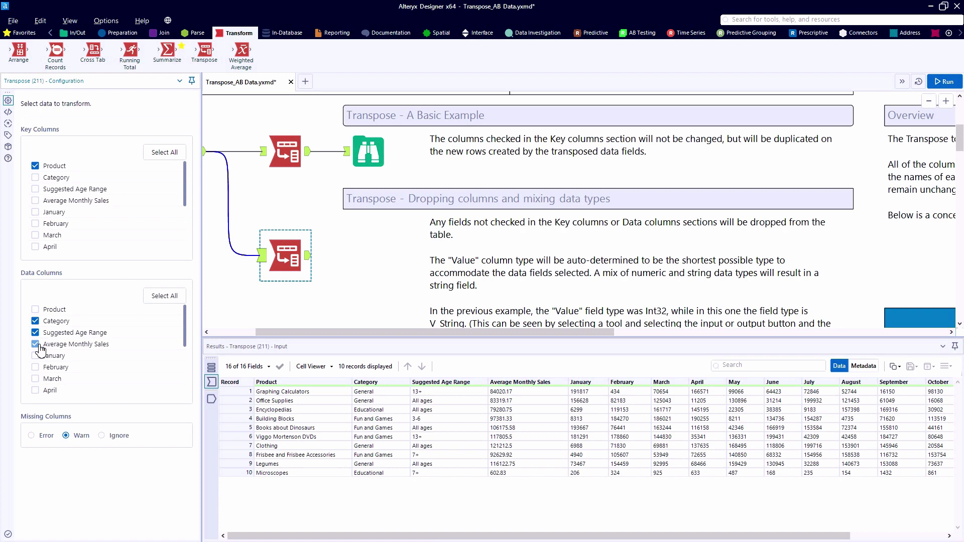
pyautogui.hotkey('ctrl', 'r')
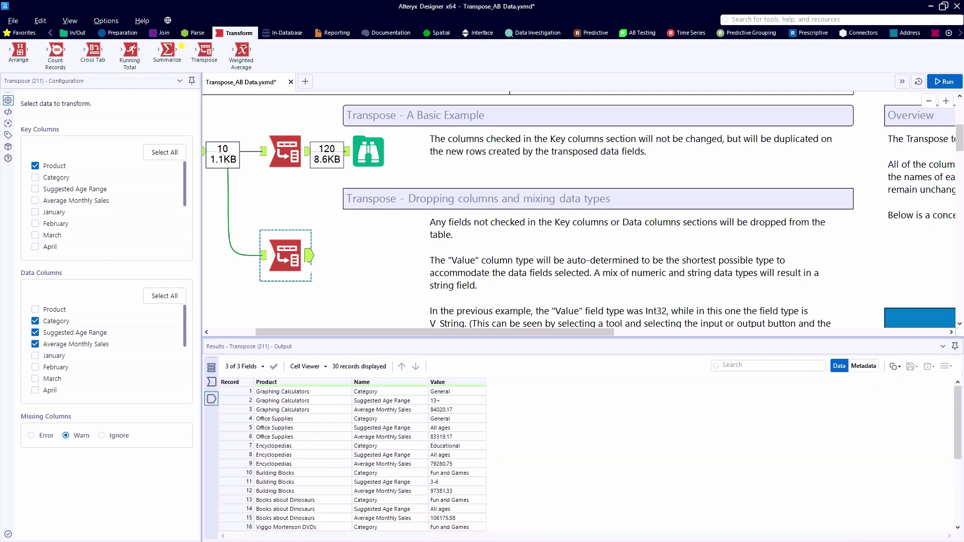
# Step: Compare the 30 output rows (Category, 13+, 84020.17) against the first wide input record
pyautogui.click(450, 402)
pyautogui.click(450, 410)
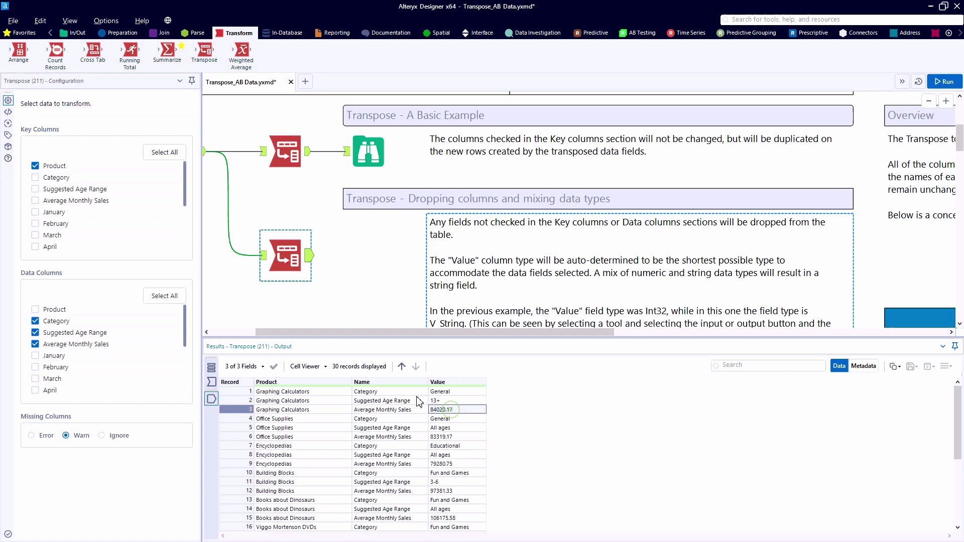
pyautogui.click(402, 392)
pyautogui.click(404, 403)
pyautogui.click(402, 410)
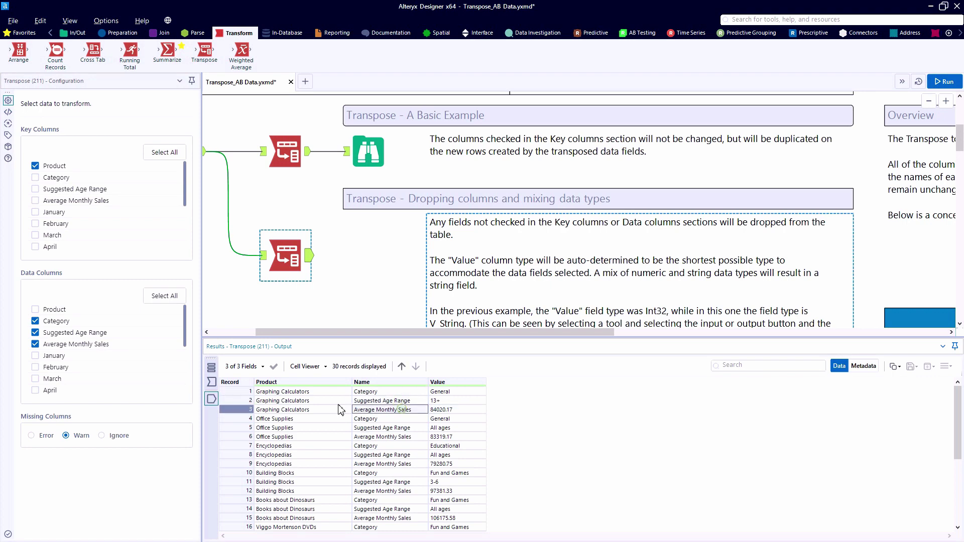
pyautogui.click(212, 382)
pyautogui.click(400, 392)
pyautogui.click(435, 393)
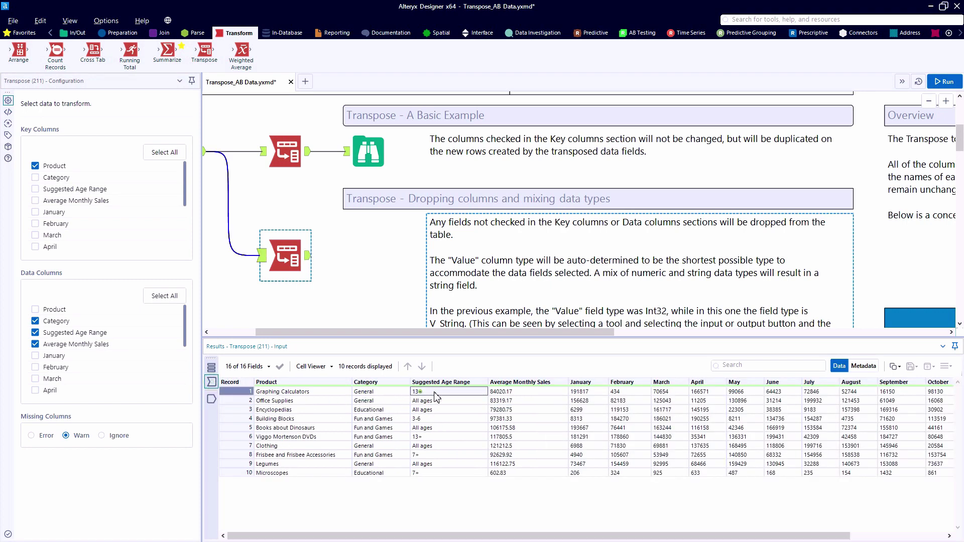
pyautogui.click(494, 392)
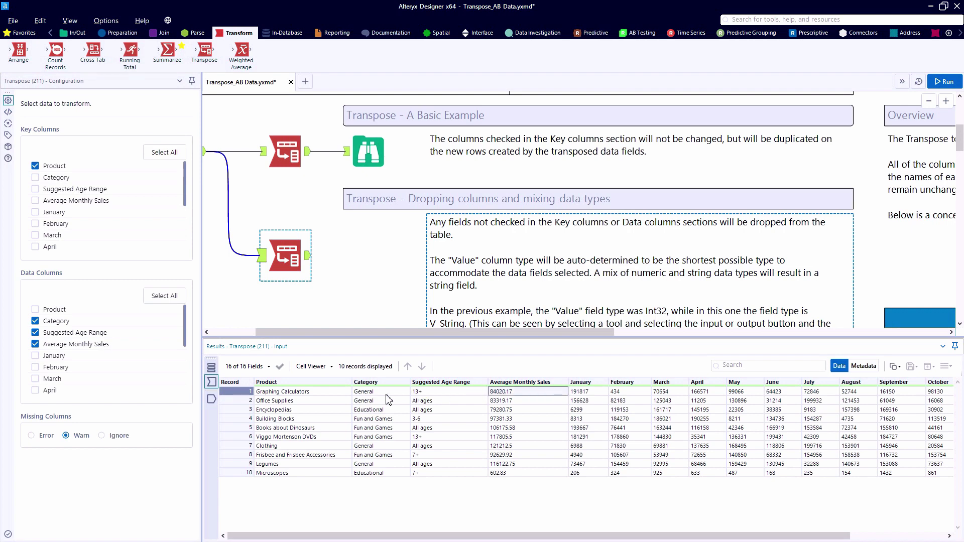
pyautogui.click(212, 400)
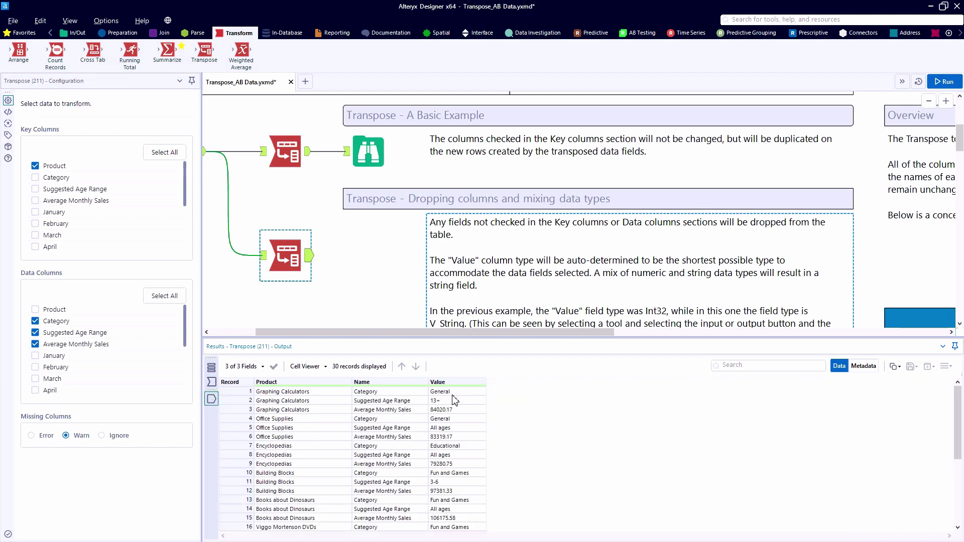
pyautogui.moveTo(455, 392); pyautogui.dragTo(459, 413)
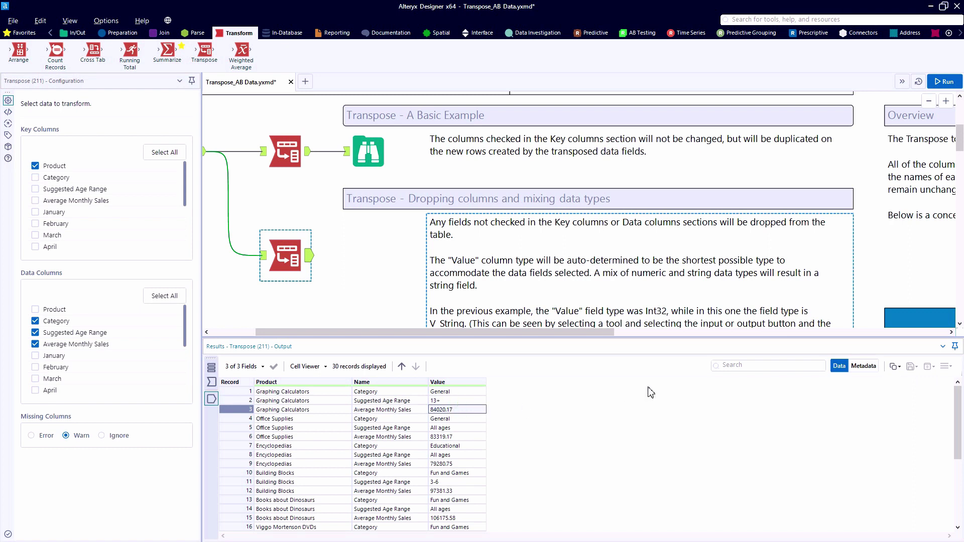
# Step: Check the output column types, confirming Value is a V_String field
pyautogui.click(863, 367)
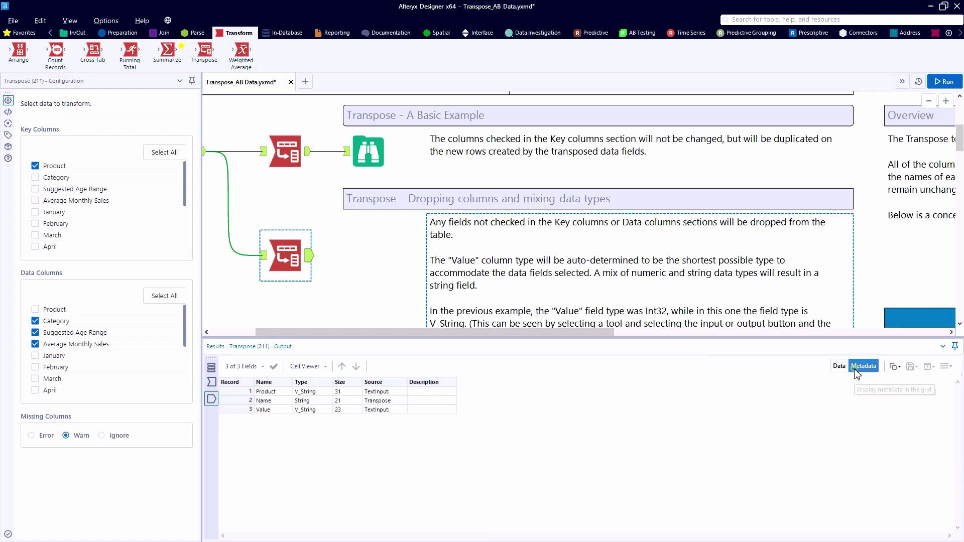
pyautogui.click(291, 410)
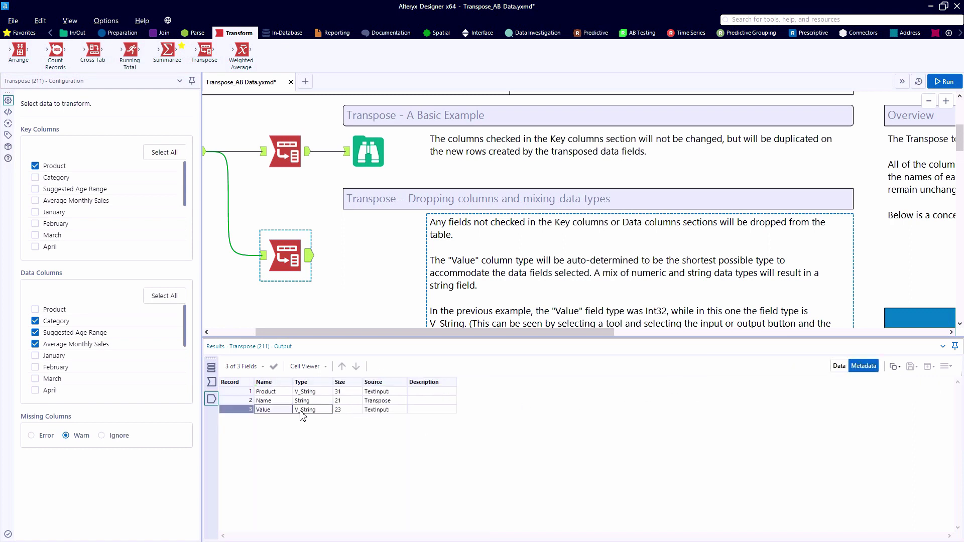
pyautogui.click(838, 367)
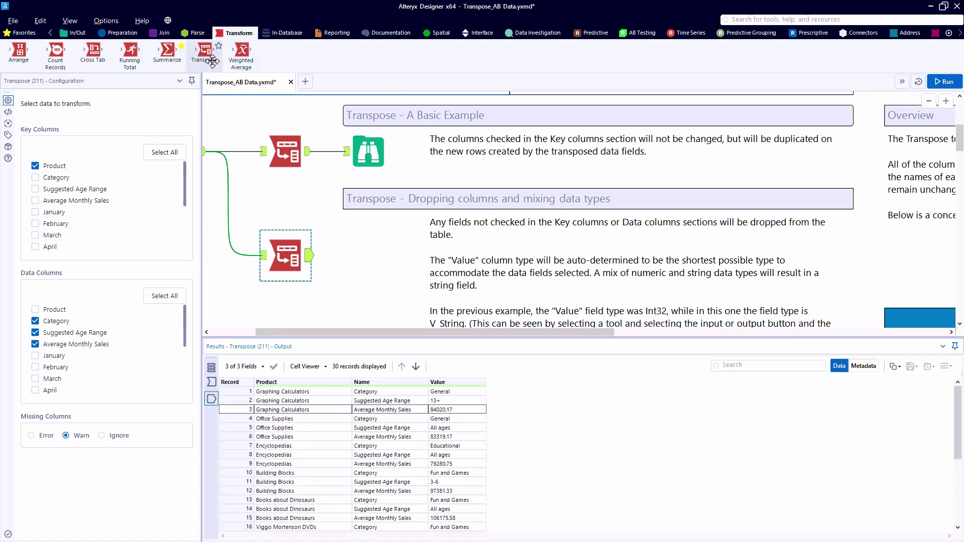
# Step: Add a third Transpose keyed on Product, Category and Suggested Age Range, excluding Average Monthly Sales, and run
pyautogui.moveTo(204, 50); pyautogui.dragTo(292, 272)
pyautogui.click(273, 263)
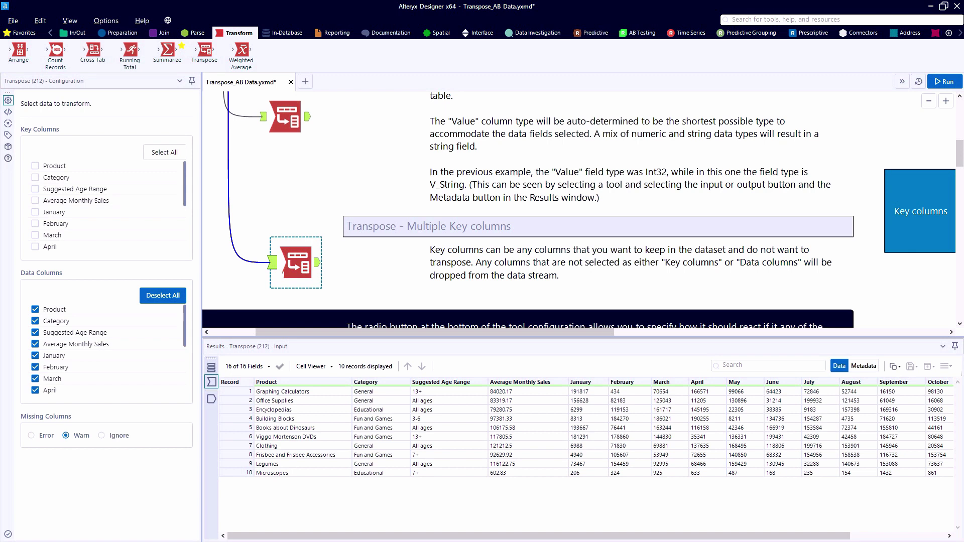
pyautogui.click(35, 166)
pyautogui.click(36, 178)
pyautogui.click(36, 189)
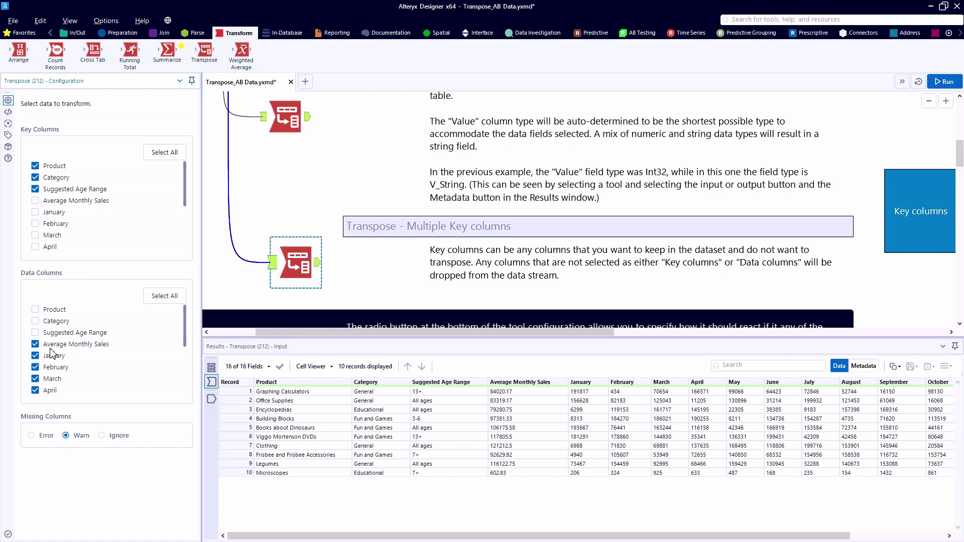
pyautogui.click(35, 345)
pyautogui.hotkey('ctrl', 'r')
# Step: Compare the input's monthly sales figures with the third Transpose's 120-record Name/Value output
pyautogui.moveTo(583, 392); pyautogui.dragTo(608, 397)
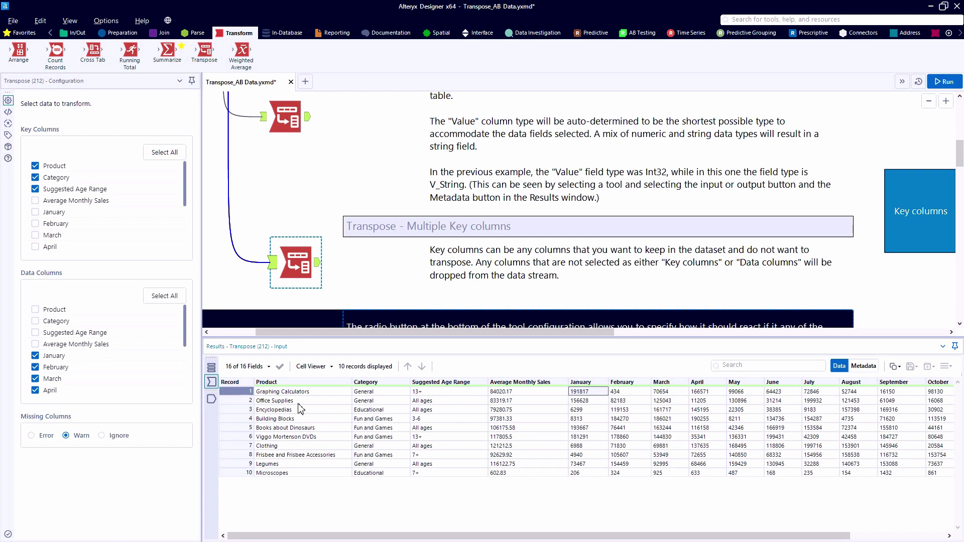
pyautogui.click(211, 399)
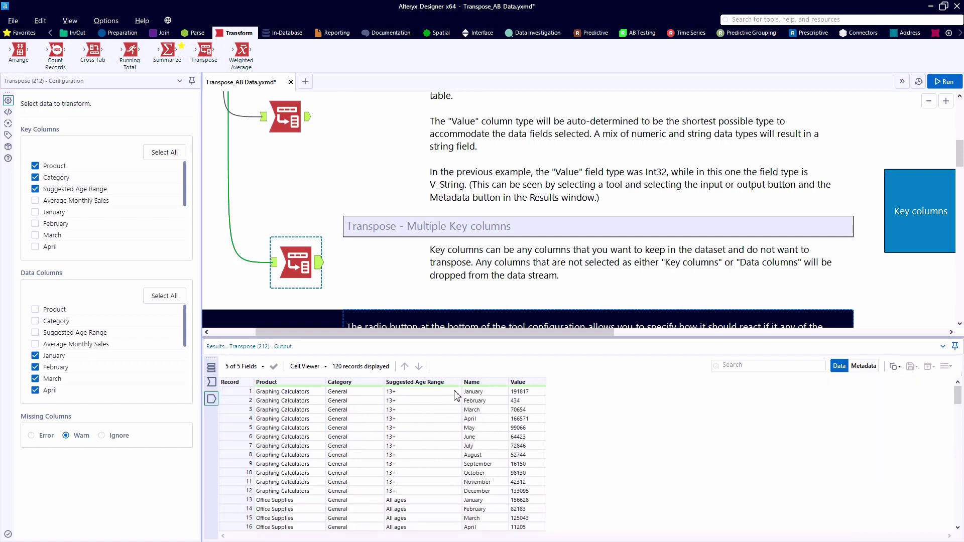
pyautogui.moveTo(506, 394); pyautogui.dragTo(539, 396)
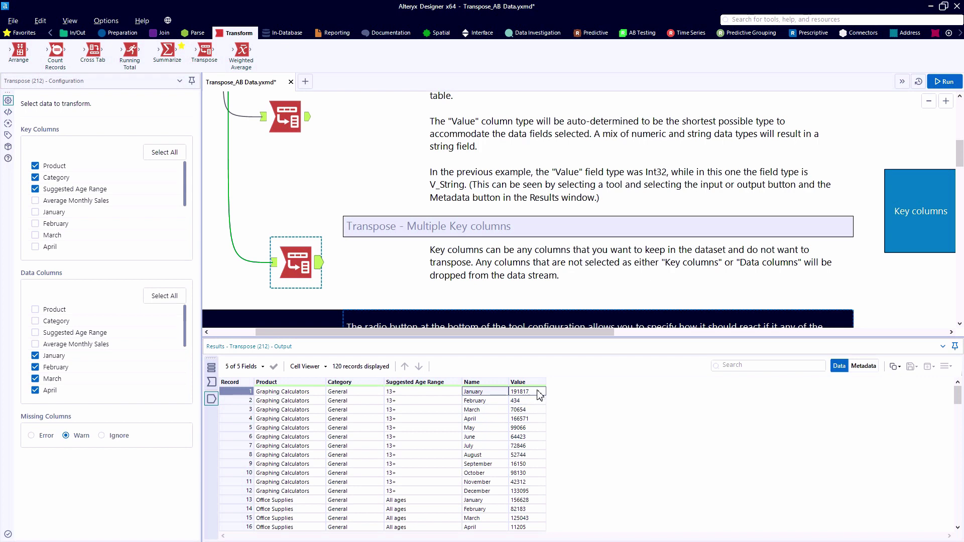